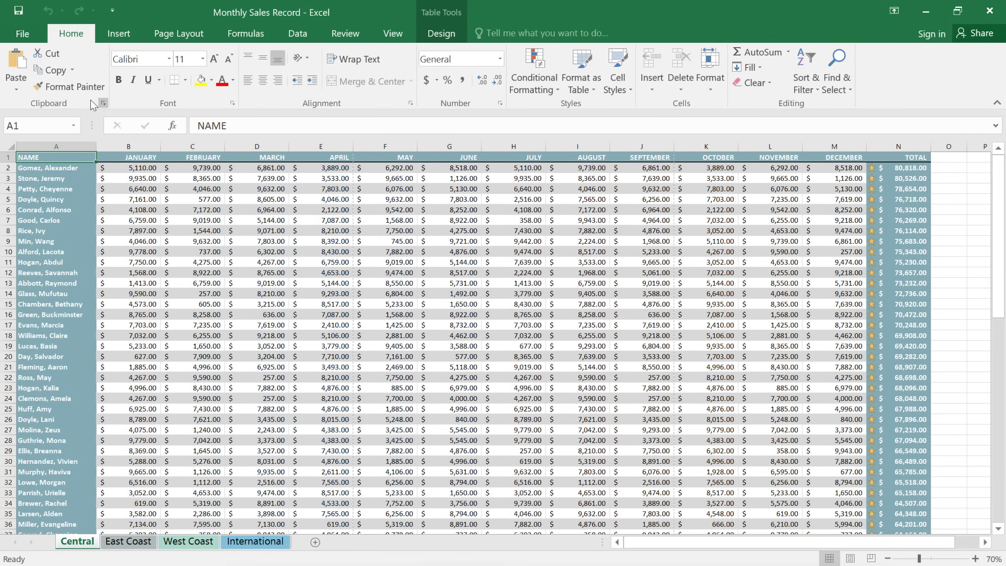
Step: Bring up Print settings with 3 copies and the Print Active Sheets choices listed
{"action": "left_click", "coordinate": [24, 34]}
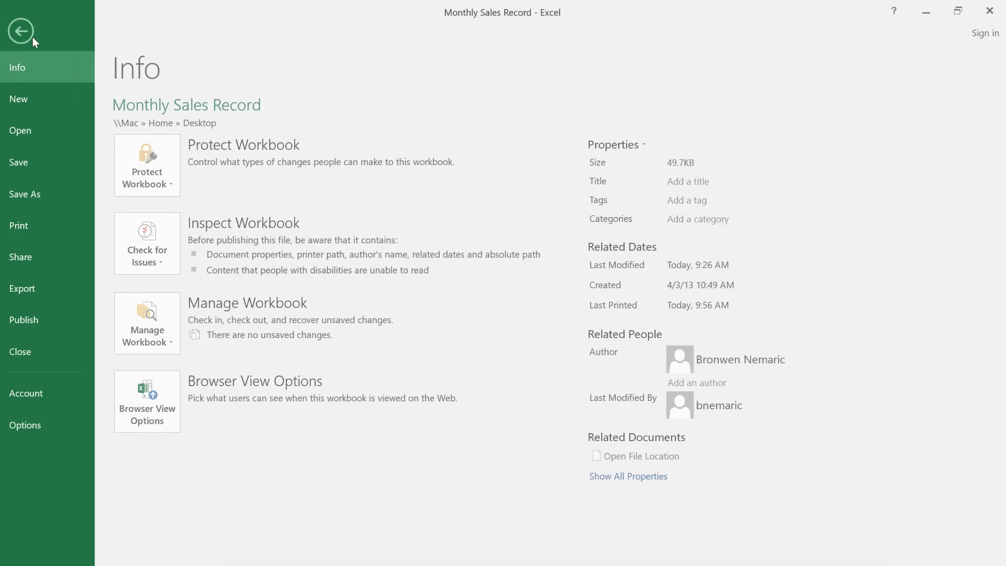
{"action": "left_click", "coordinate": [38, 218]}
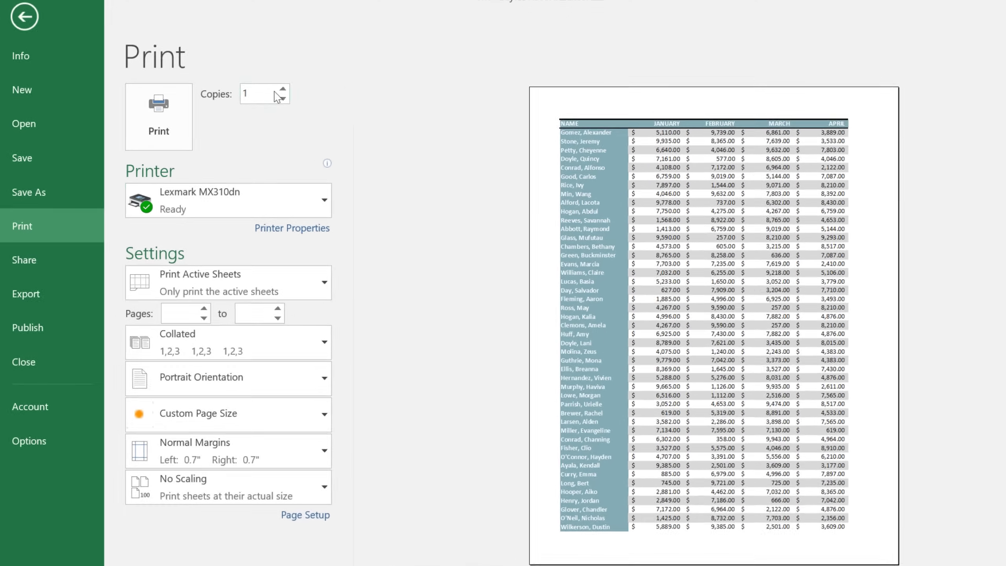
{"action": "double_click", "coordinate": [240, 98]}
{"action": "type", "text": "3"}
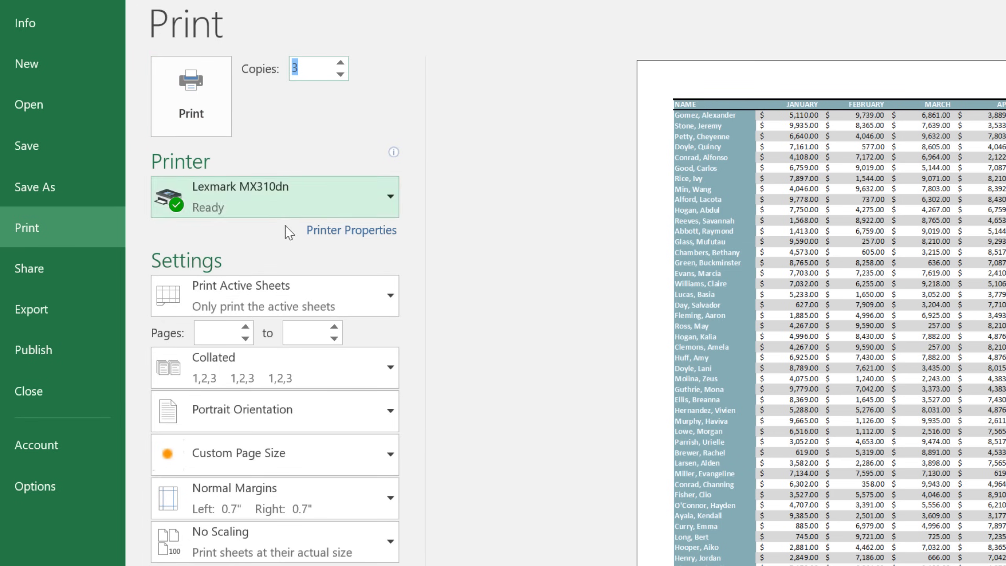
{"action": "left_click", "coordinate": [303, 290]}
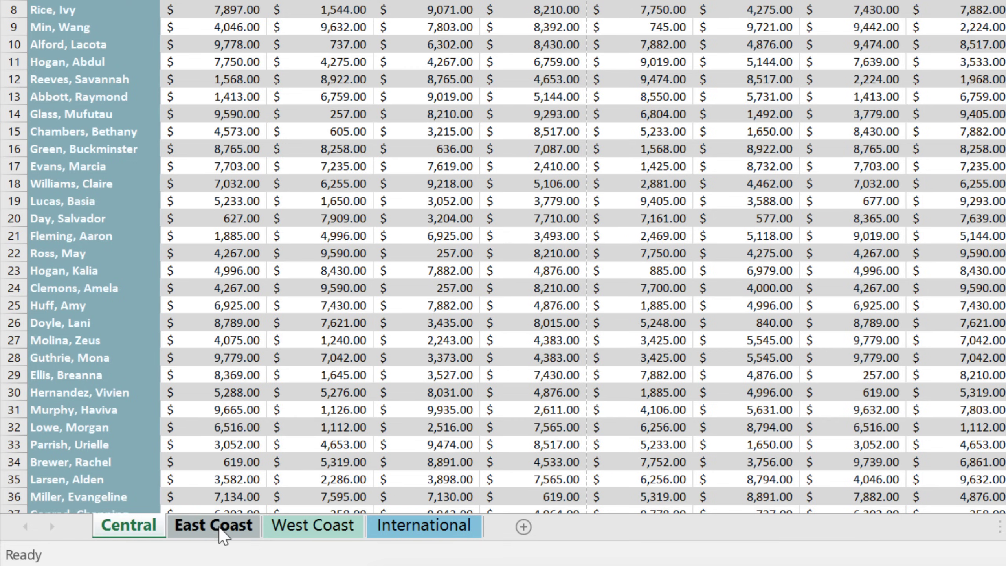
Step: Look over the West Coast and East Coast sheets, then go back to Central
{"action": "left_click", "coordinate": [305, 535]}
{"action": "left_click", "coordinate": [233, 536]}
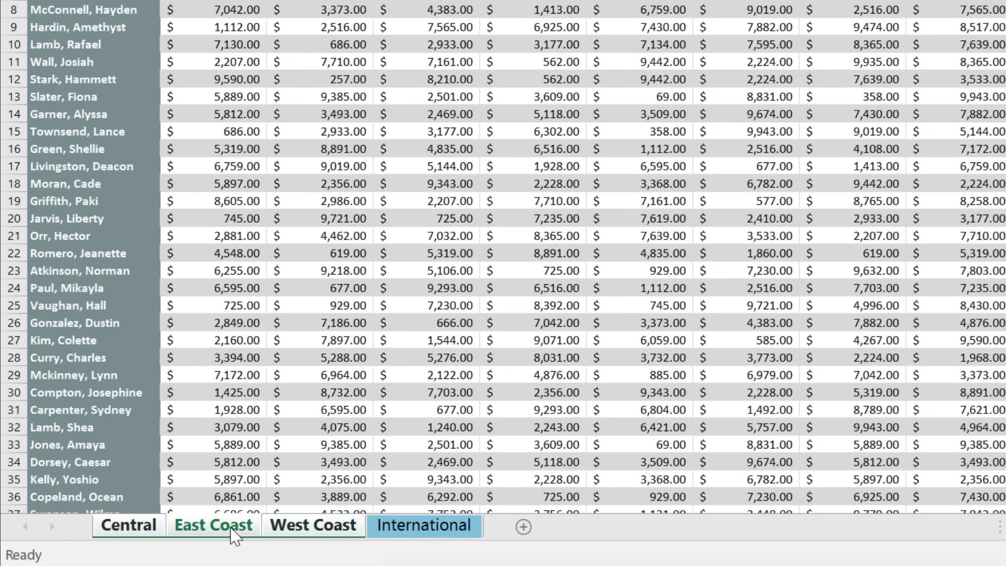
{"action": "left_click", "coordinate": [155, 534]}
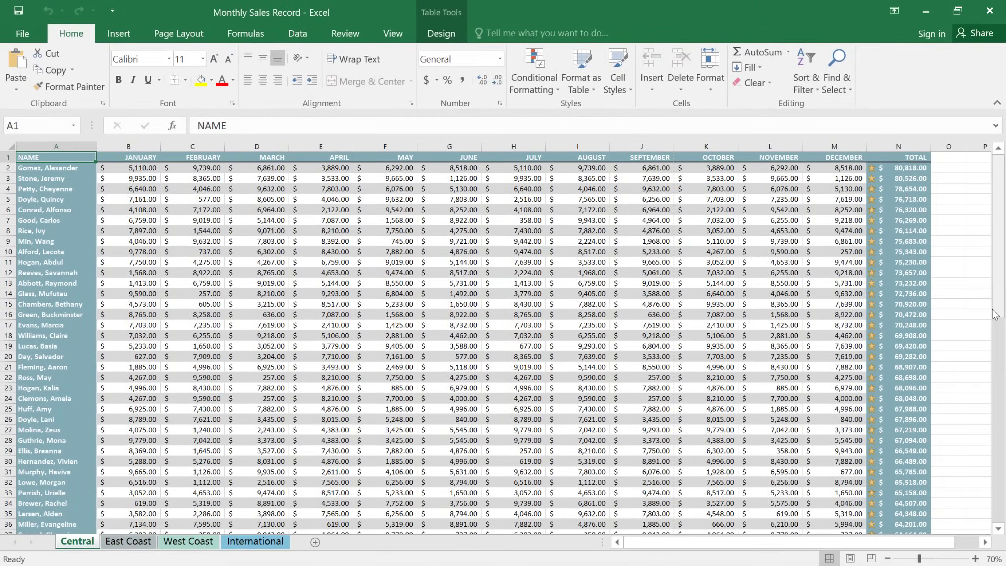
{"action": "left_click_drag", "start_coordinate": [994, 319], "coordinate": [992, 359]}
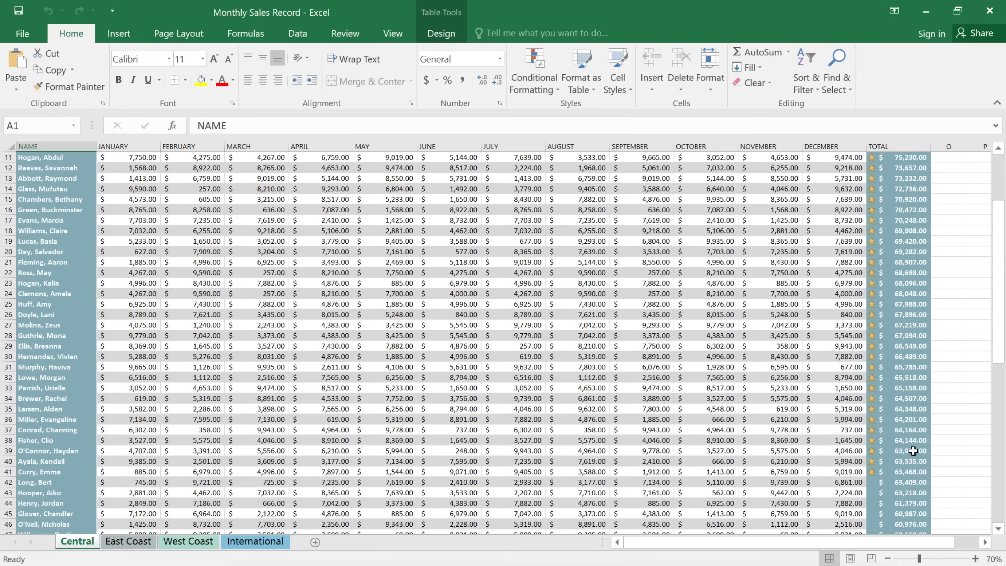
Step: Select the range A1:N41 on the Central sheet, from row 41's total up to the headers
{"action": "left_click", "coordinate": [901, 471]}
{"action": "left_click_drag", "start_coordinate": [885, 464], "coordinate": [82, 146]}
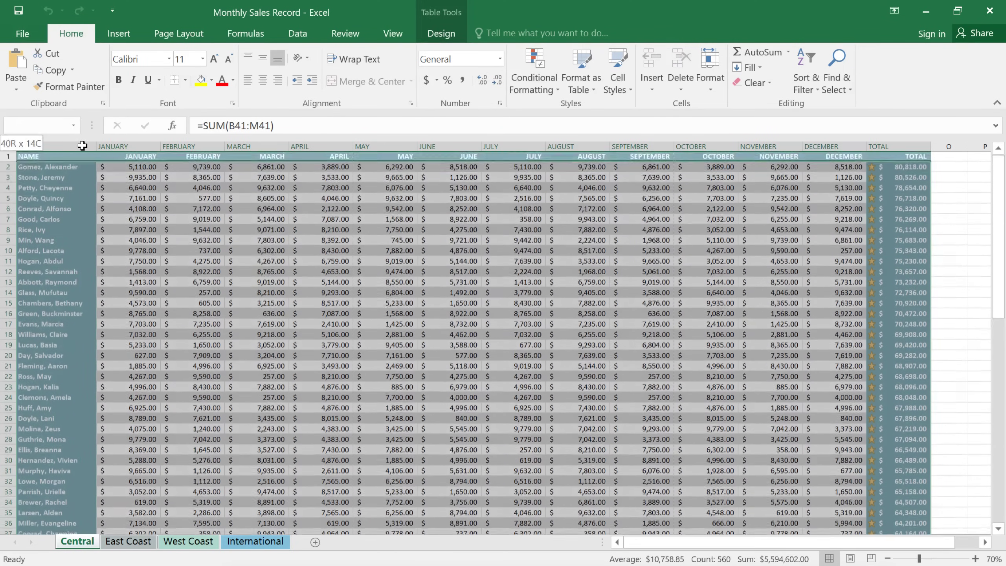
{"action": "left_click_drag", "start_coordinate": [82, 146], "coordinate": [82, 143]}
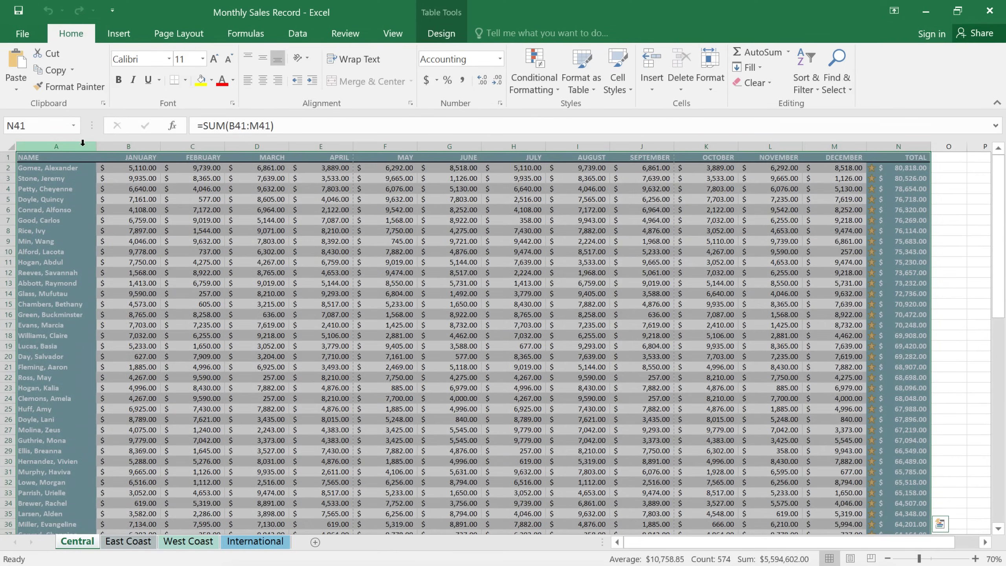
Step: Set the printout to Print Selection, cutting the preview from 6 pages to 3
{"action": "left_click", "coordinate": [22, 34]}
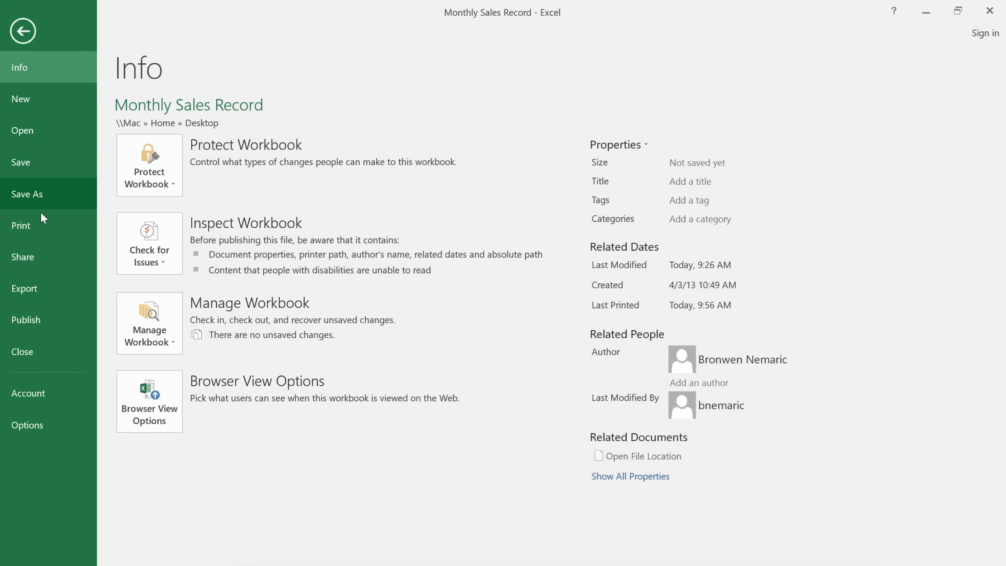
{"action": "left_click", "coordinate": [40, 221]}
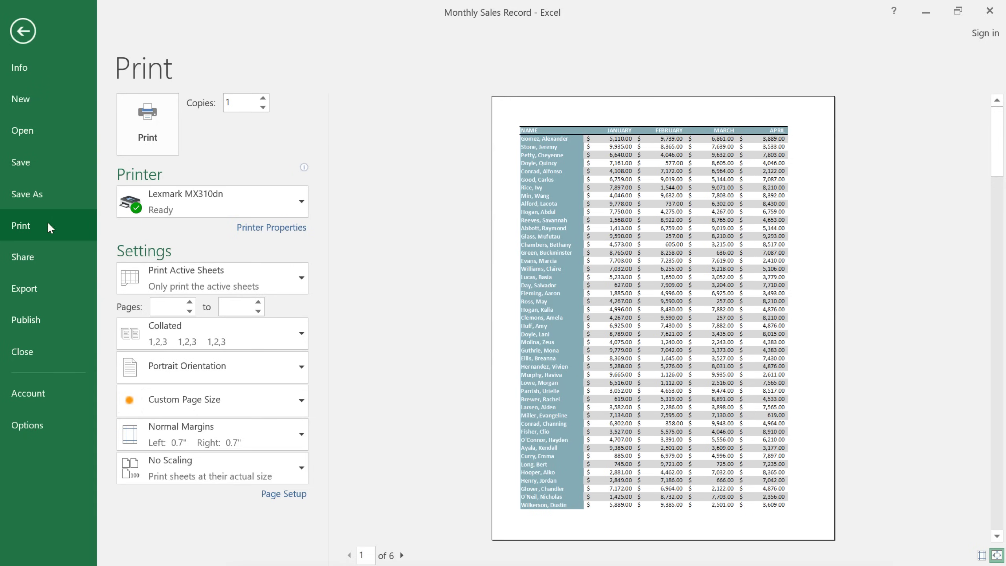
{"action": "left_click", "coordinate": [252, 276]}
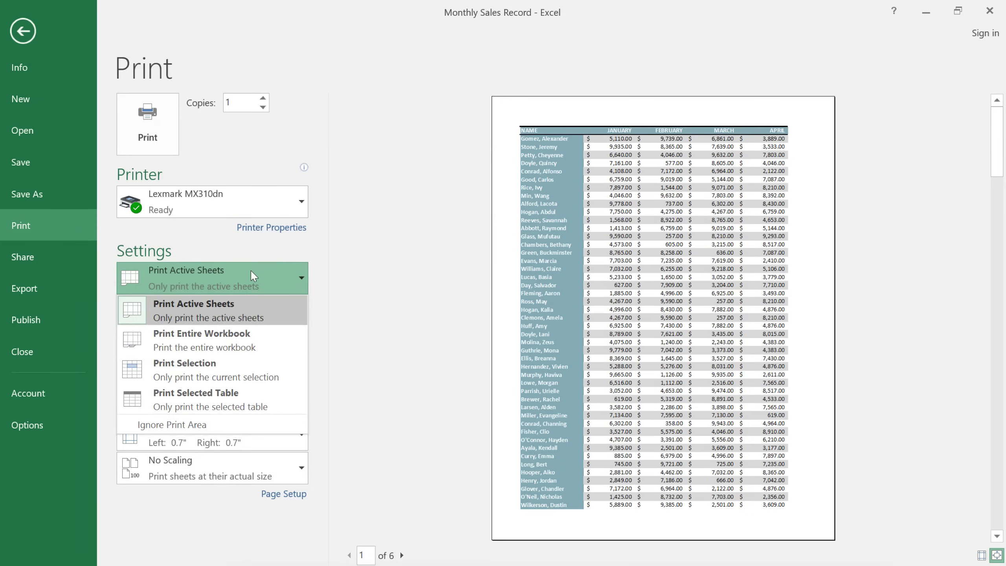
{"action": "left_click", "coordinate": [250, 366]}
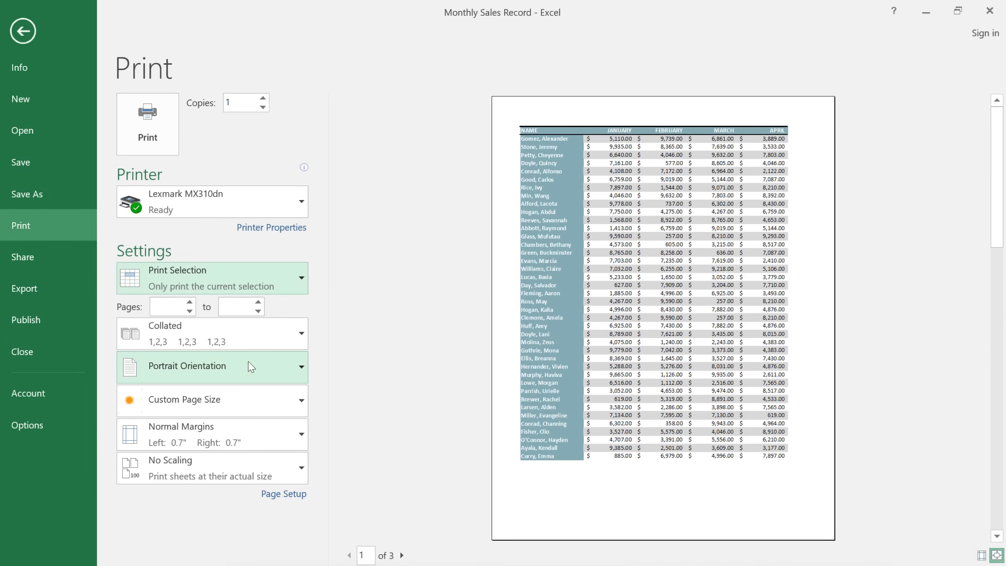
Step: Switch to Landscape Orientation, keeping No Scaling after trying Fit All Columns on One Page
{"action": "left_click", "coordinate": [250, 367]}
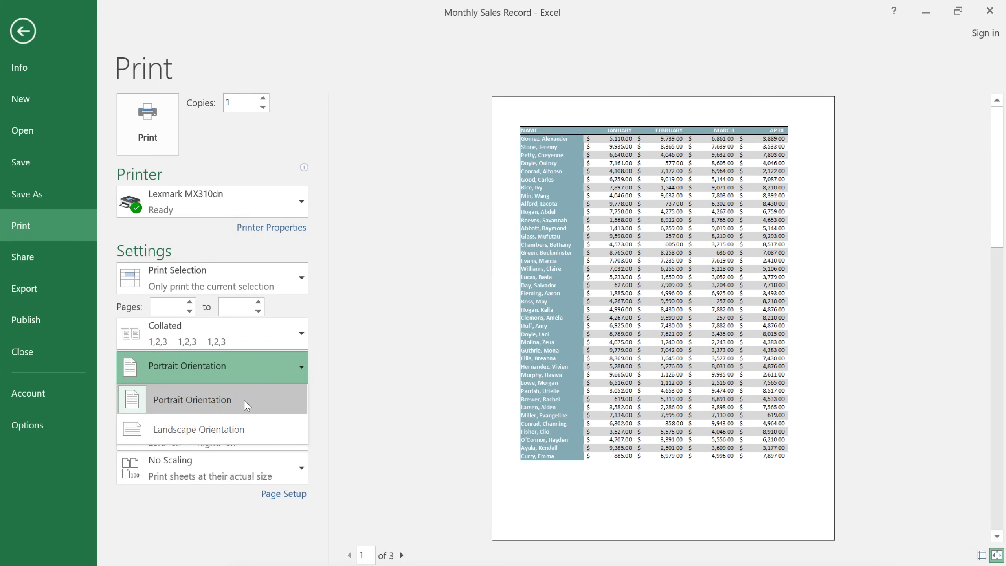
{"action": "left_click", "coordinate": [245, 431]}
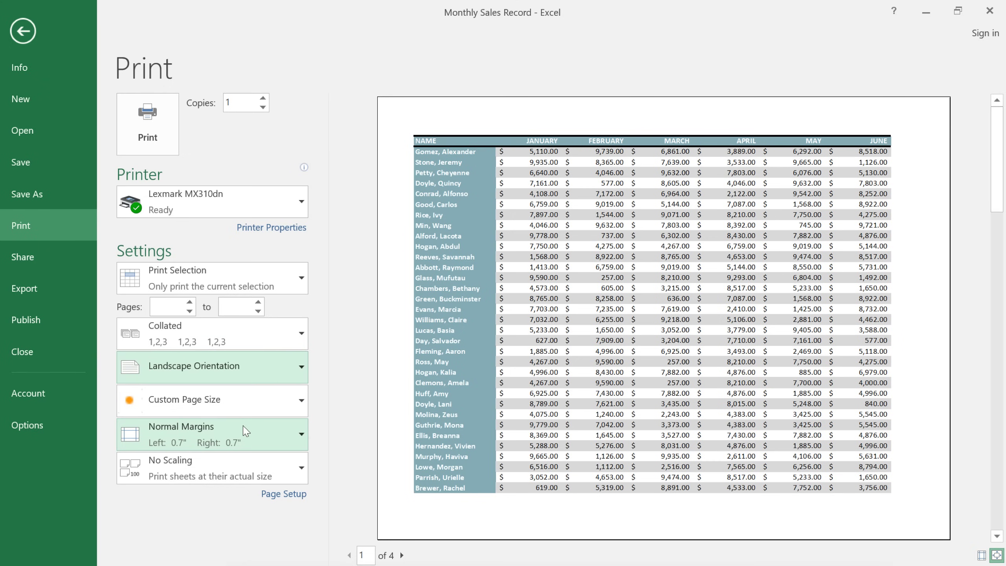
{"action": "left_click", "coordinate": [231, 467]}
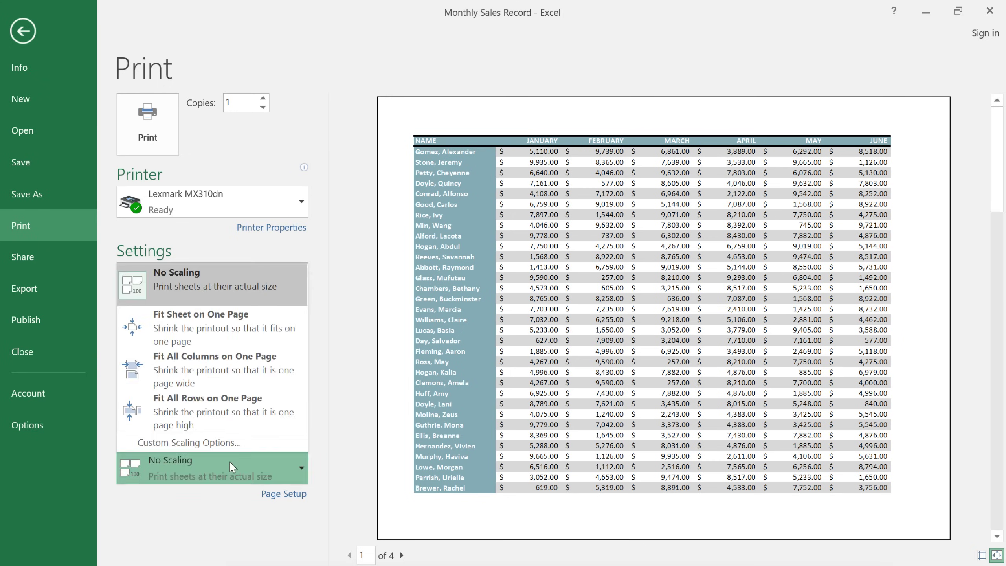
{"action": "left_click", "coordinate": [253, 379]}
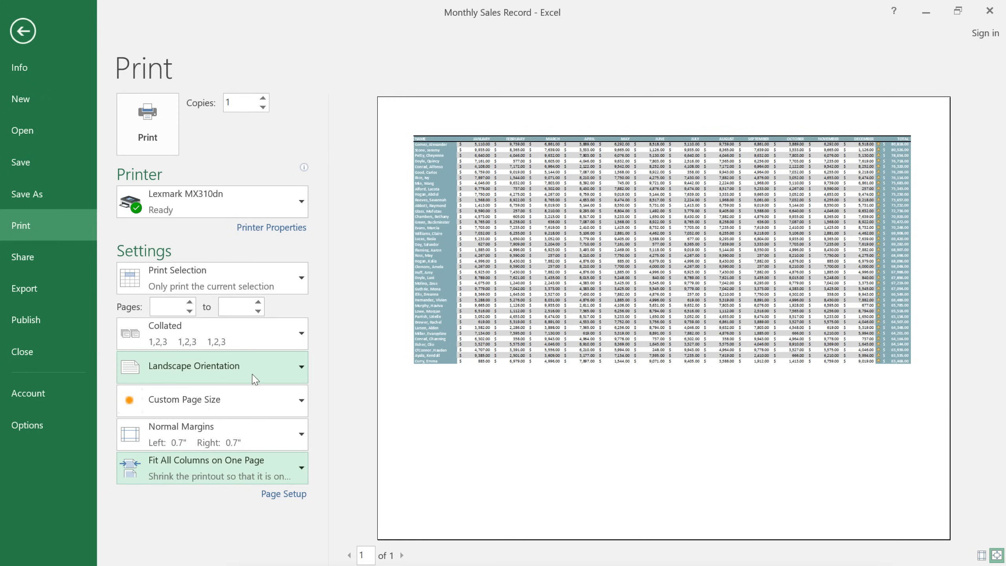
{"action": "left_click", "coordinate": [250, 464]}
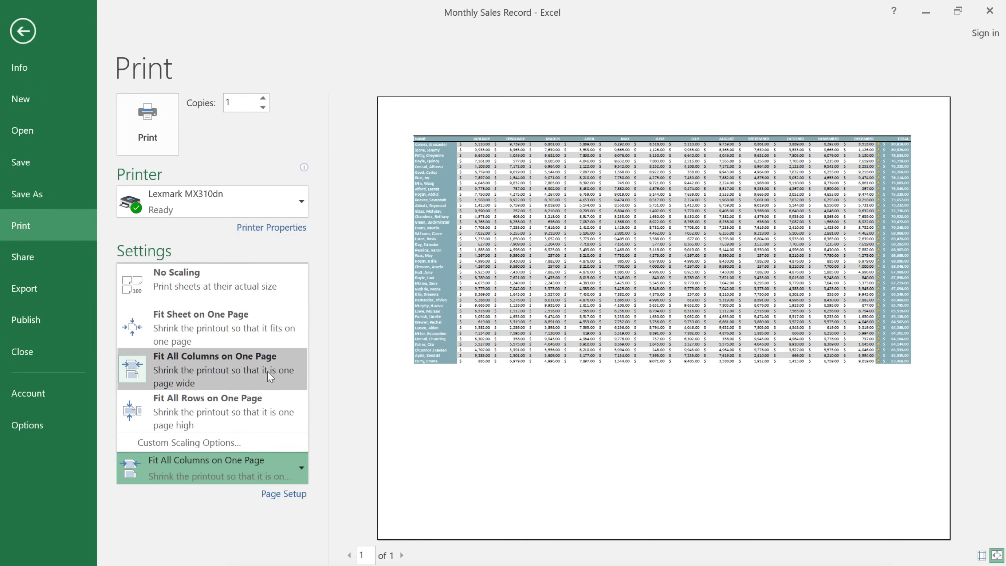
{"action": "left_click", "coordinate": [271, 285]}
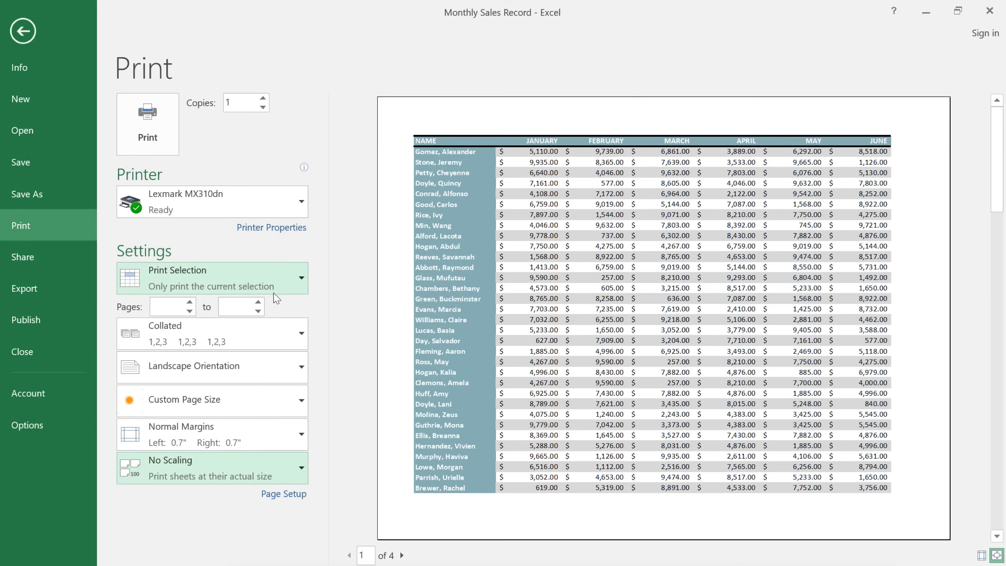
Step: Step the print preview forward to page 4 of 4, with the last few rows
{"action": "left_click", "coordinate": [403, 556]}
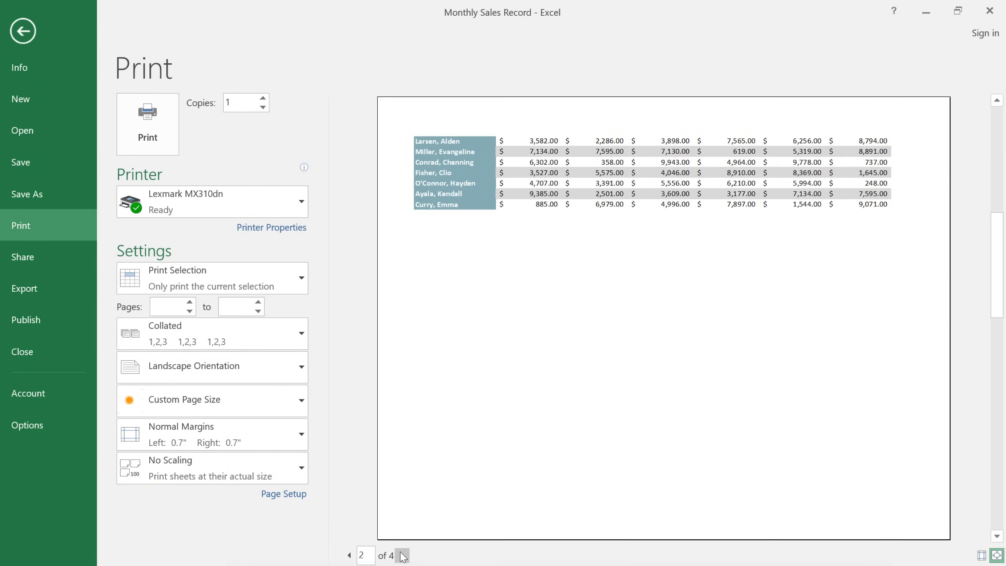
{"action": "left_click", "coordinate": [402, 556]}
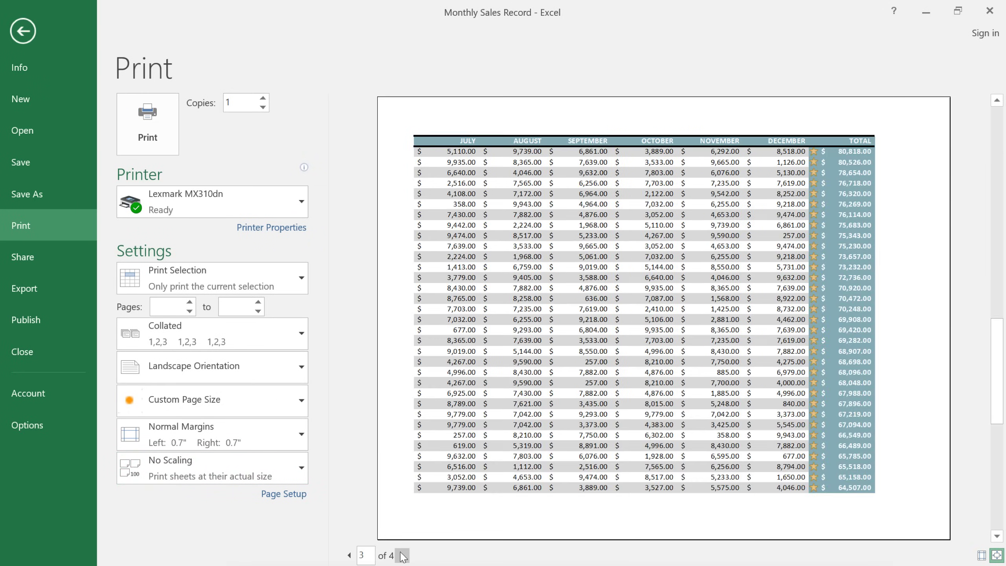
{"action": "left_click", "coordinate": [403, 556]}
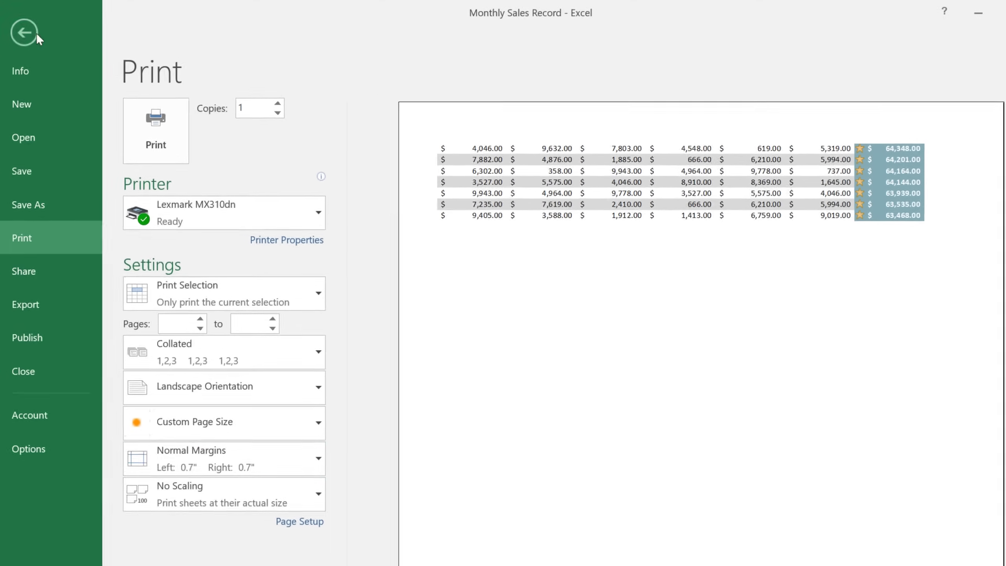
Step: Set Print Titles to repeat rows $1:$1 at top and columns $A:$A at left
{"action": "left_click", "coordinate": [32, 33]}
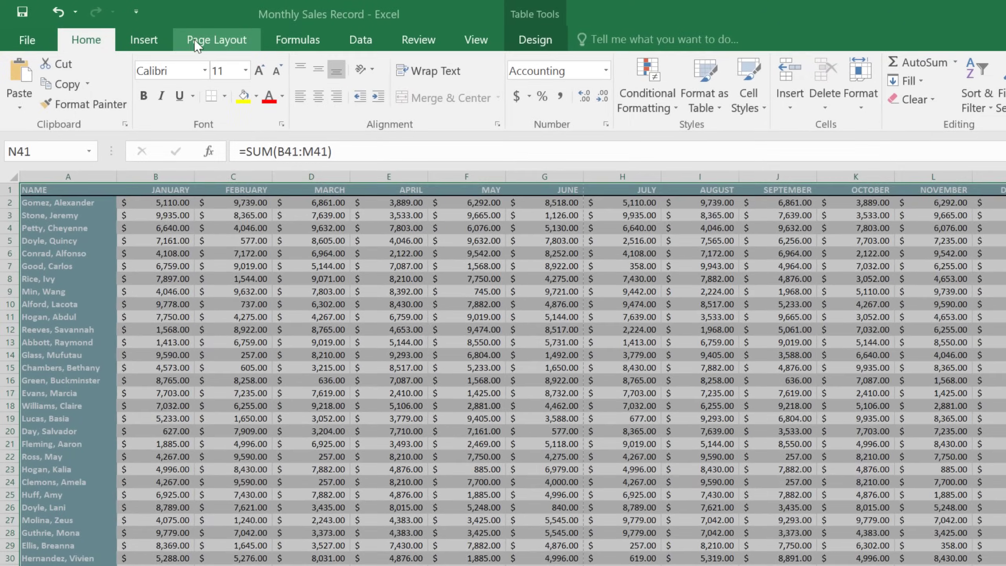
{"action": "left_click", "coordinate": [198, 38]}
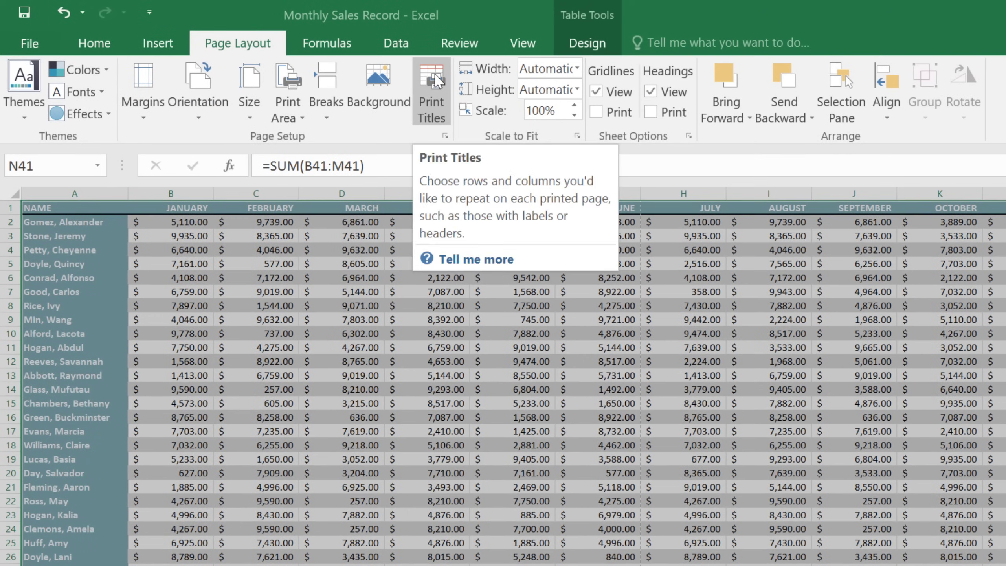
{"action": "left_click", "coordinate": [438, 81]}
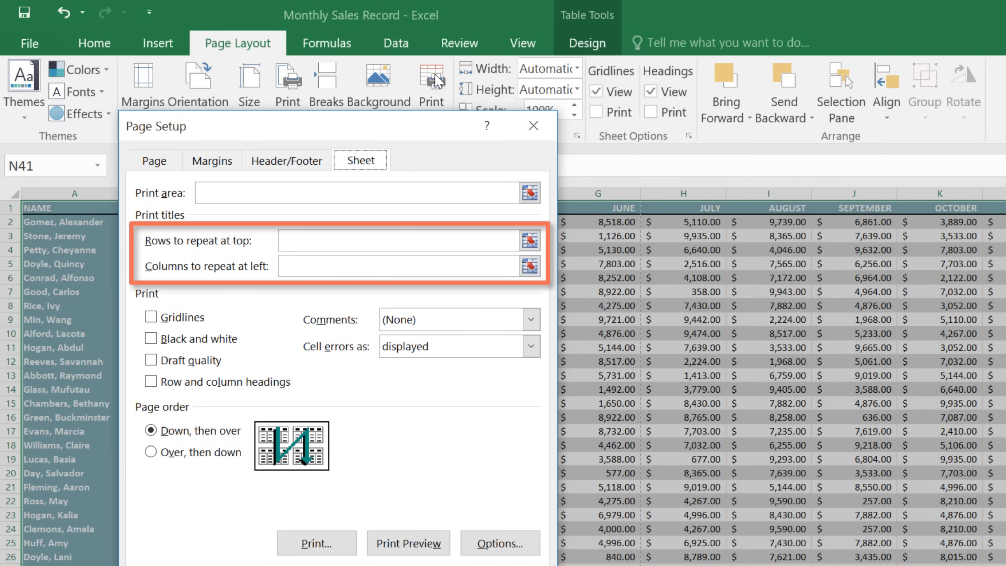
{"action": "left_click", "coordinate": [531, 240]}
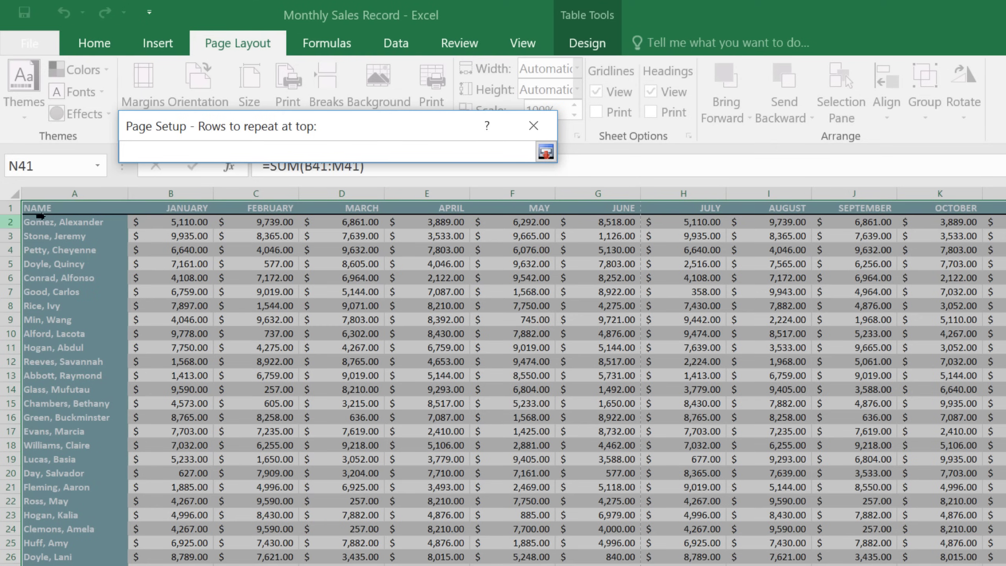
{"action": "left_click", "coordinate": [13, 207]}
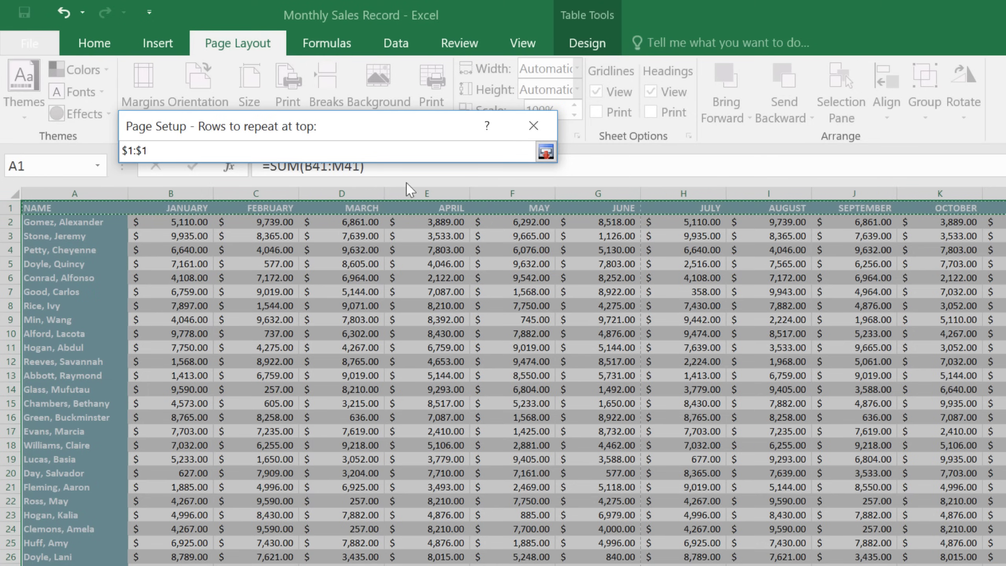
{"action": "left_click", "coordinate": [545, 152]}
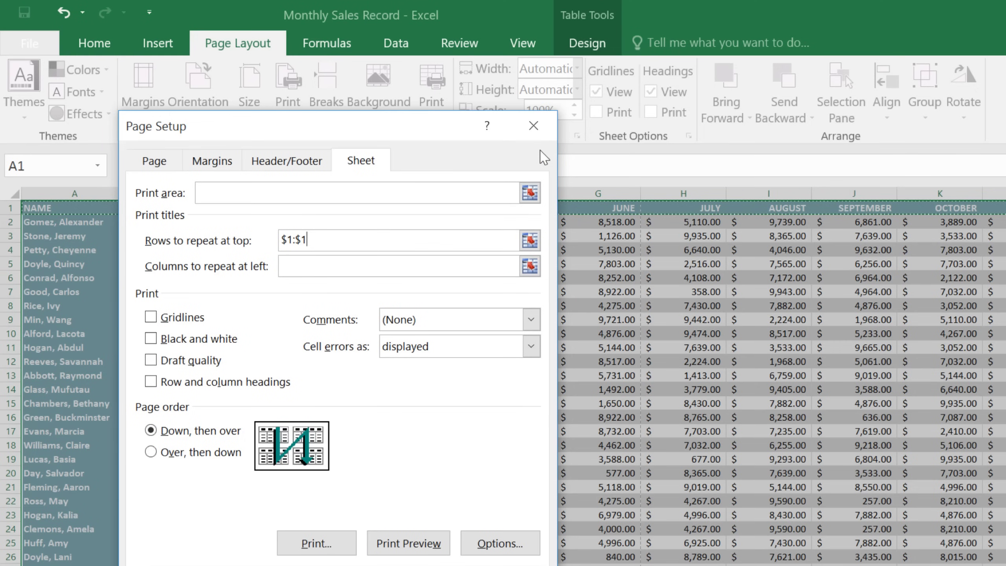
{"action": "left_click", "coordinate": [529, 266]}
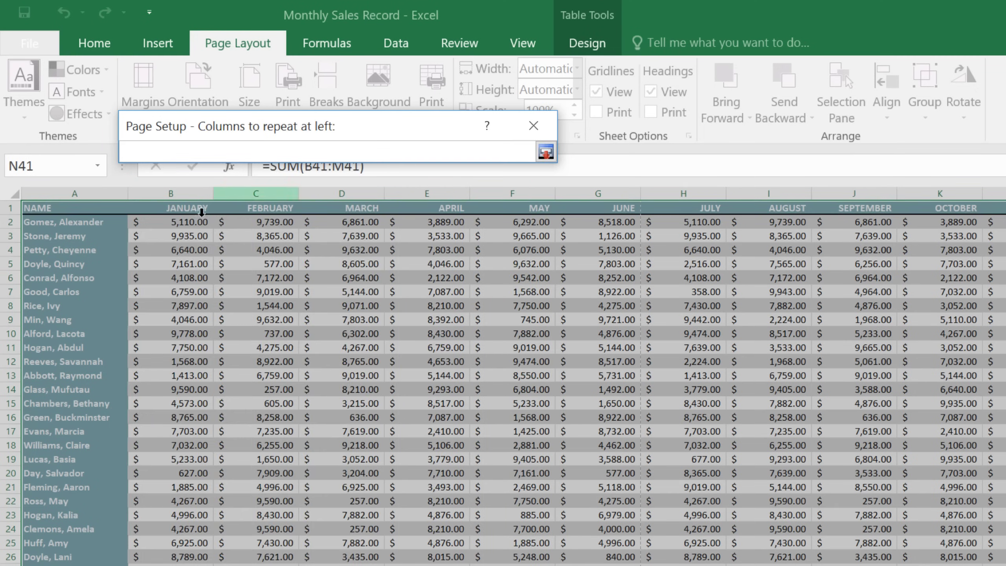
{"action": "left_click", "coordinate": [89, 194]}
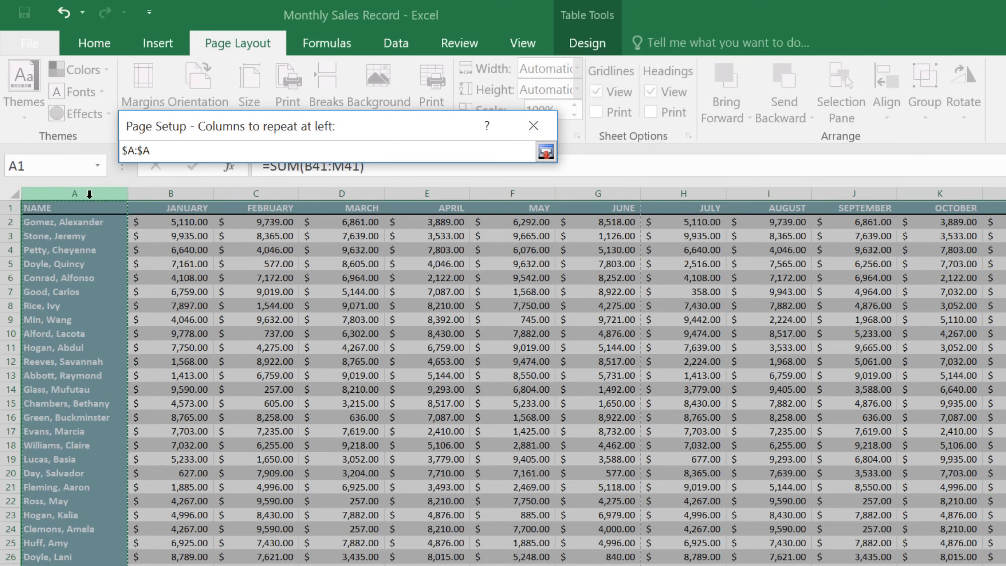
{"action": "left_click", "coordinate": [547, 151]}
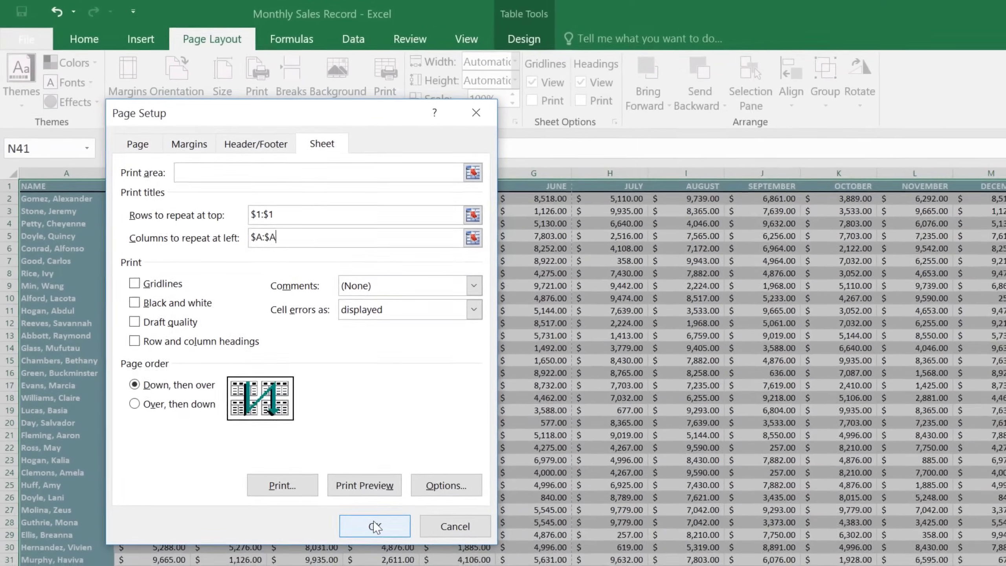
{"action": "left_click", "coordinate": [388, 545]}
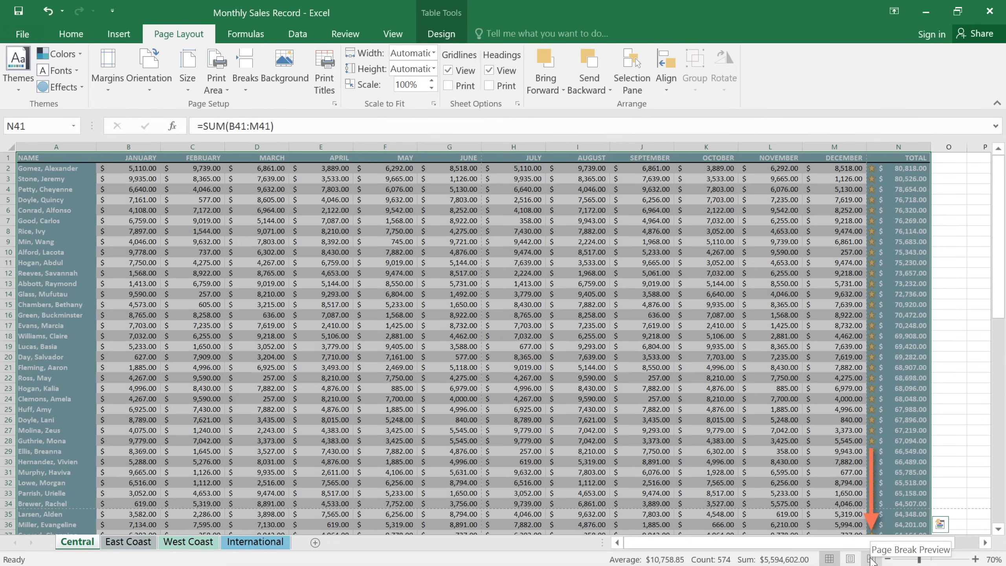
Step: In Page Break Preview, drag the horizontal page break up to just below row 21
{"action": "left_click", "coordinate": [872, 561]}
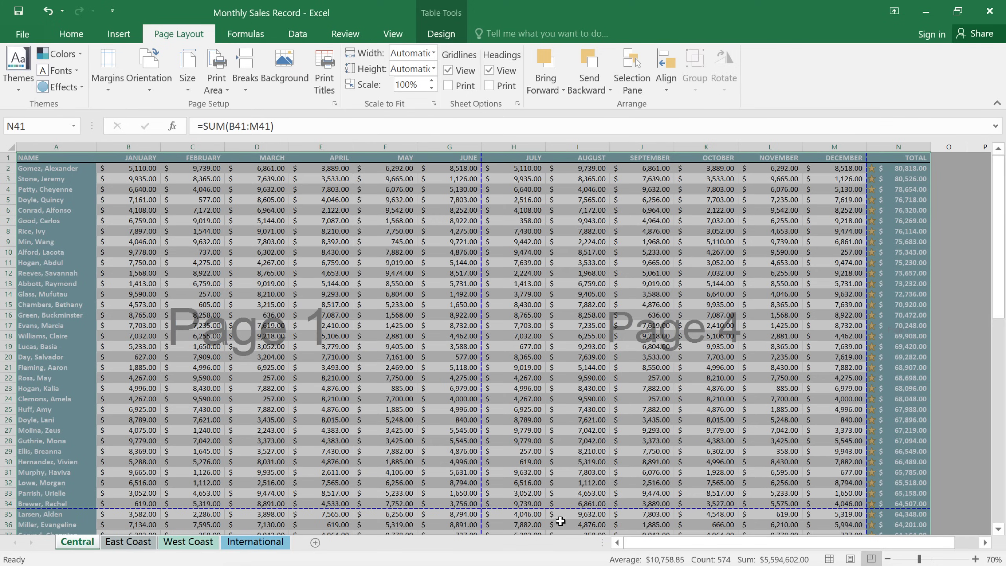
{"action": "left_click_drag", "start_coordinate": [434, 509], "coordinate": [428, 373]}
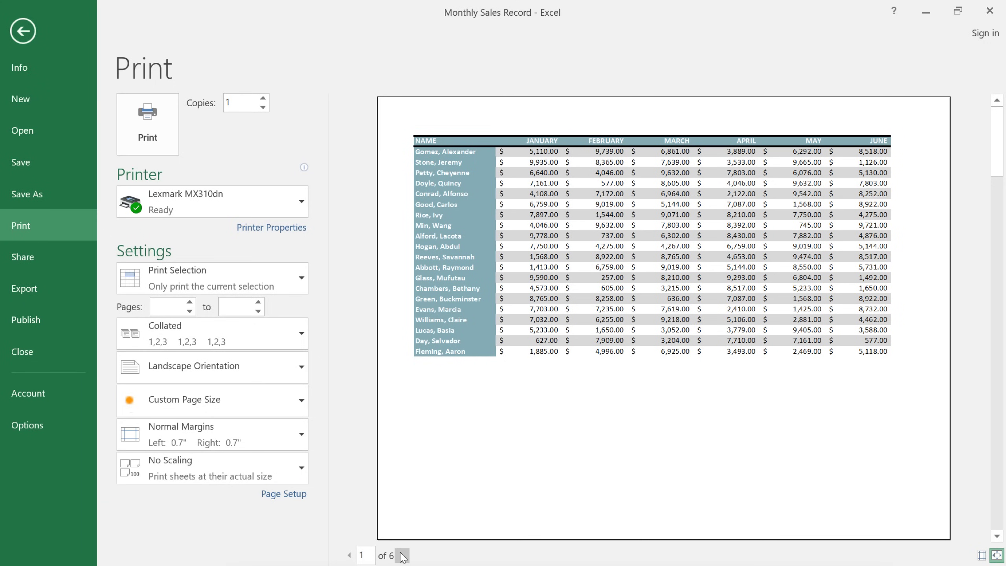
Step: Page the six-page preview forward to page 5 of 6, the names-and-totals page
{"action": "left_click", "coordinate": [403, 556]}
{"action": "left_click", "coordinate": [403, 556]}
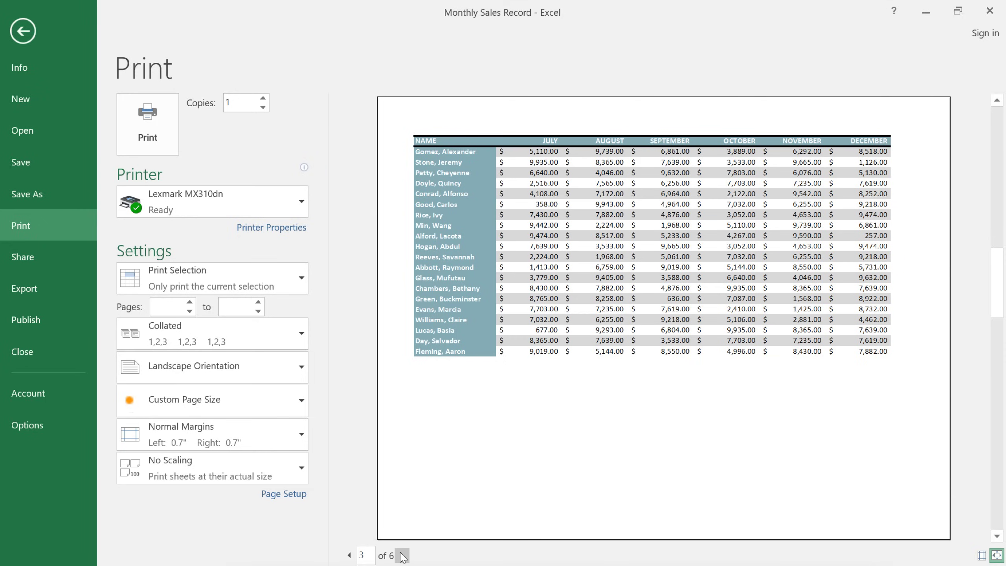
{"action": "left_click", "coordinate": [403, 557]}
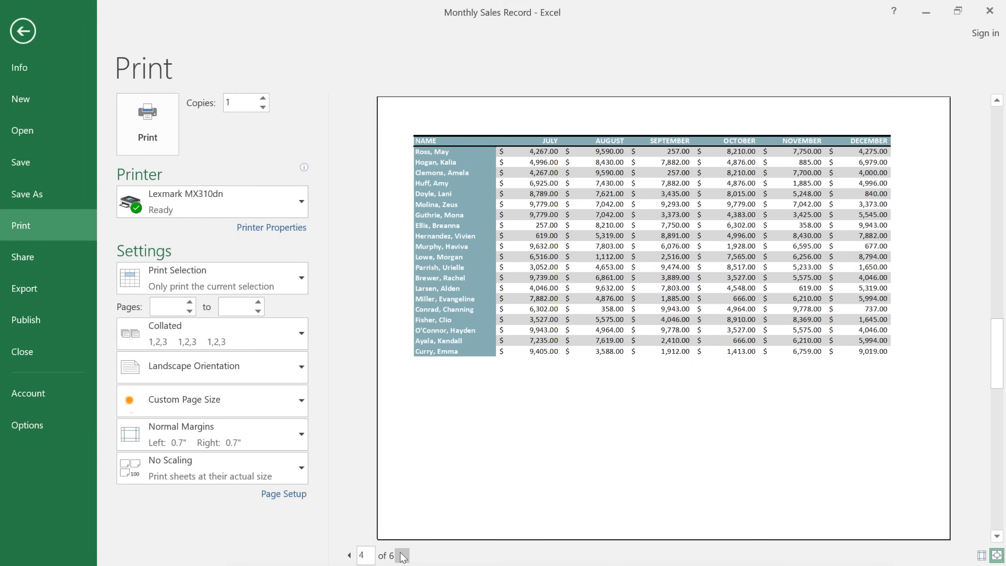
{"action": "left_click", "coordinate": [403, 556]}
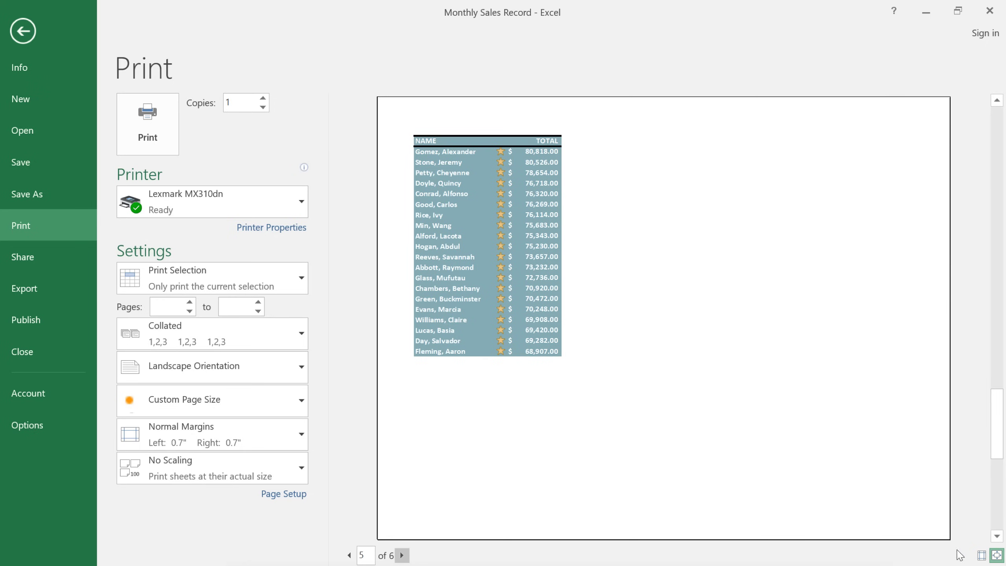
Step: Apply Narrow margins to fit the selection on four pages, then print it
{"action": "left_click", "coordinate": [982, 556]}
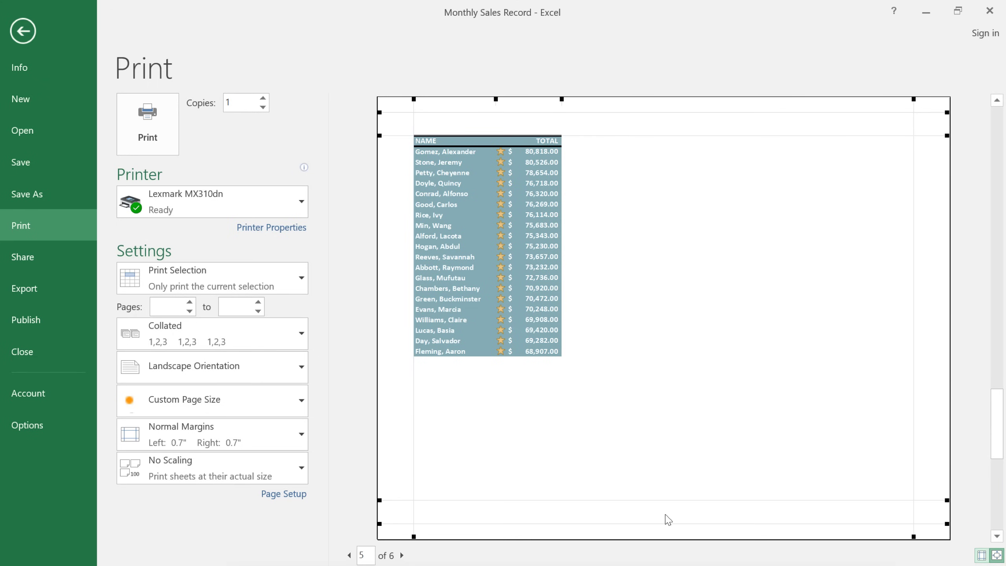
{"action": "left_click", "coordinate": [289, 440]}
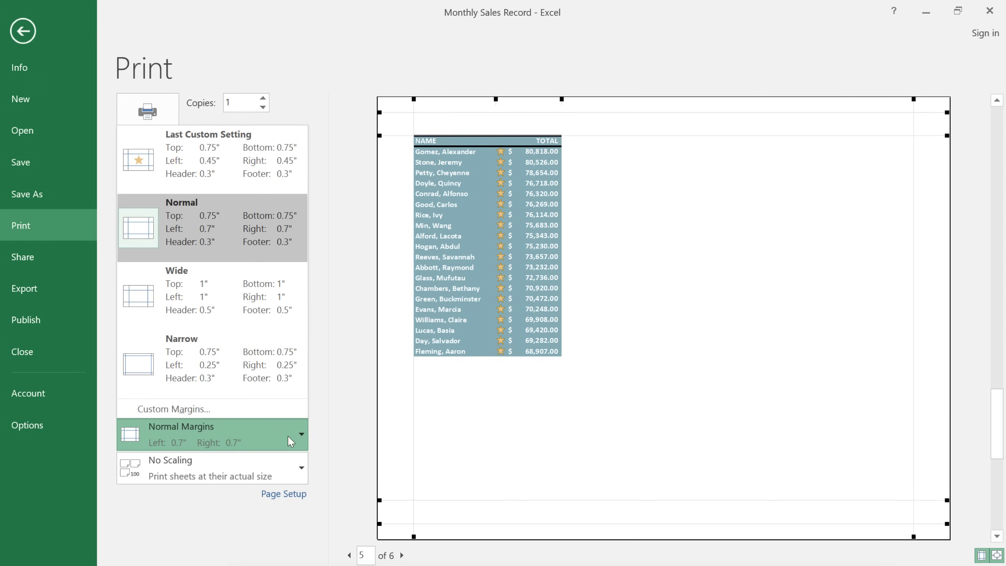
{"action": "left_click", "coordinate": [285, 389]}
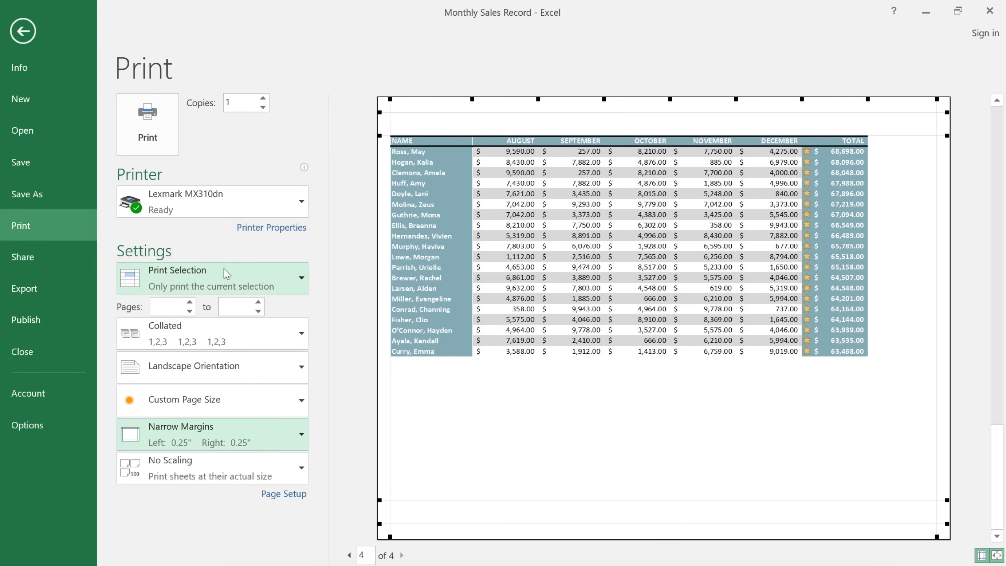
{"action": "left_click", "coordinate": [162, 141]}
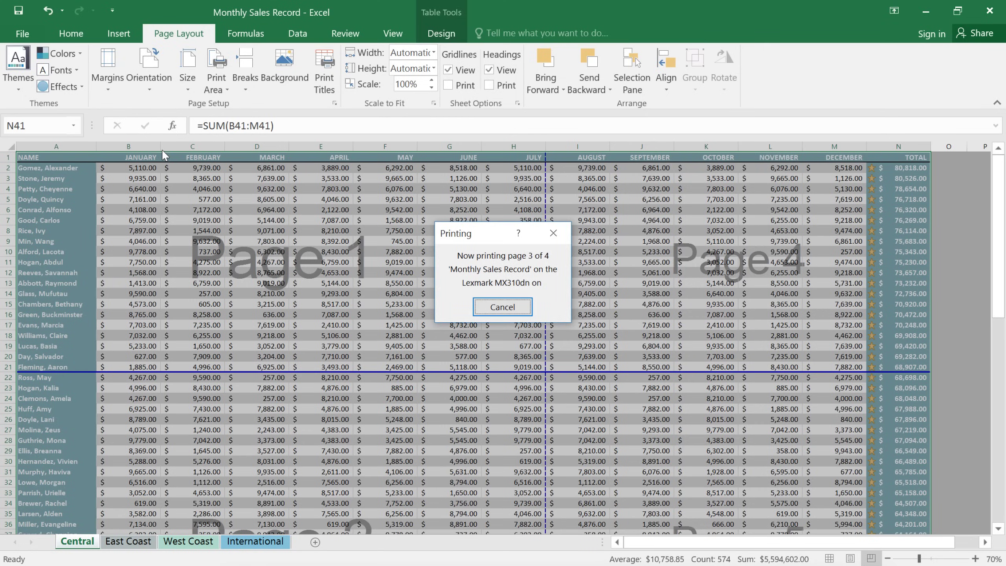